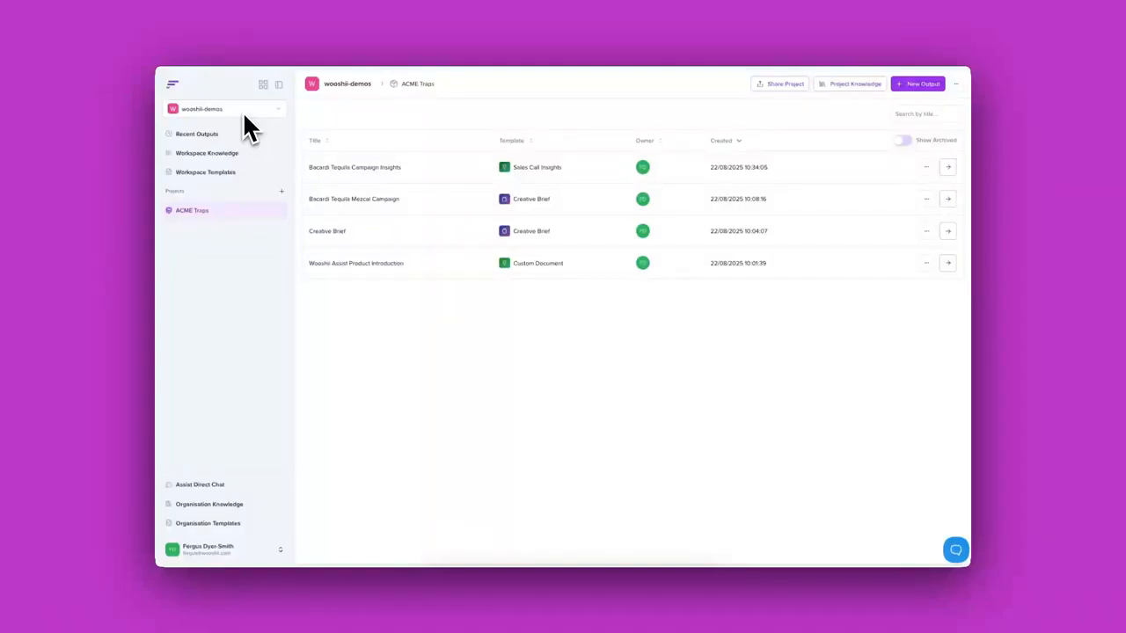
Start a new workspace template in wooshii-demos and name it "Production Brief"
{"action": "left_click", "coordinate": [208, 173]}
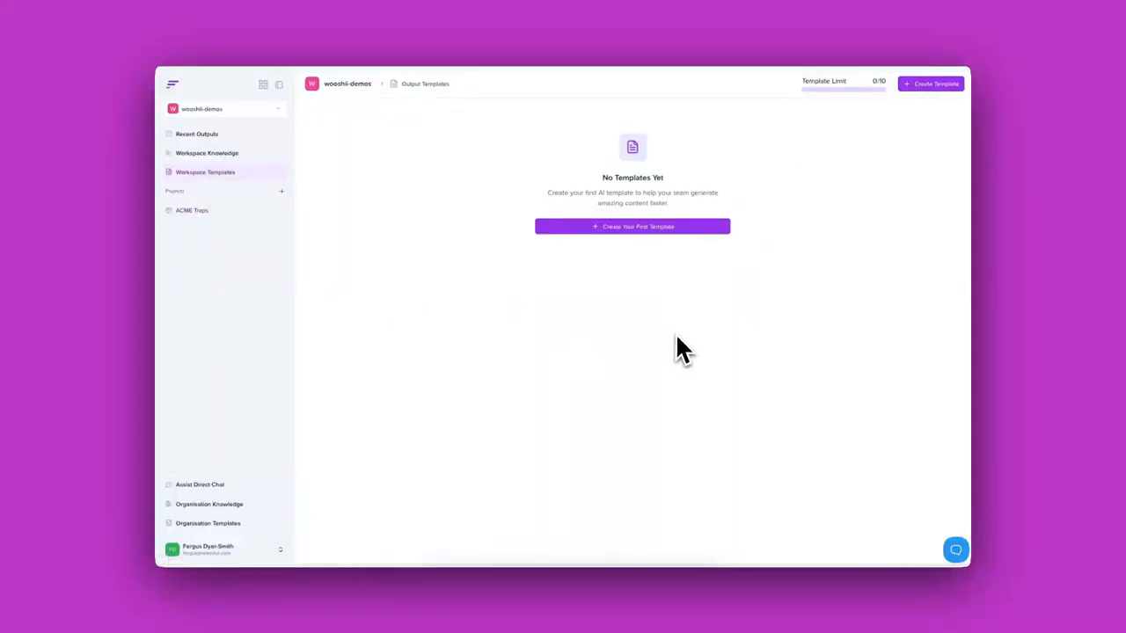
{"action": "left_click", "coordinate": [631, 228]}
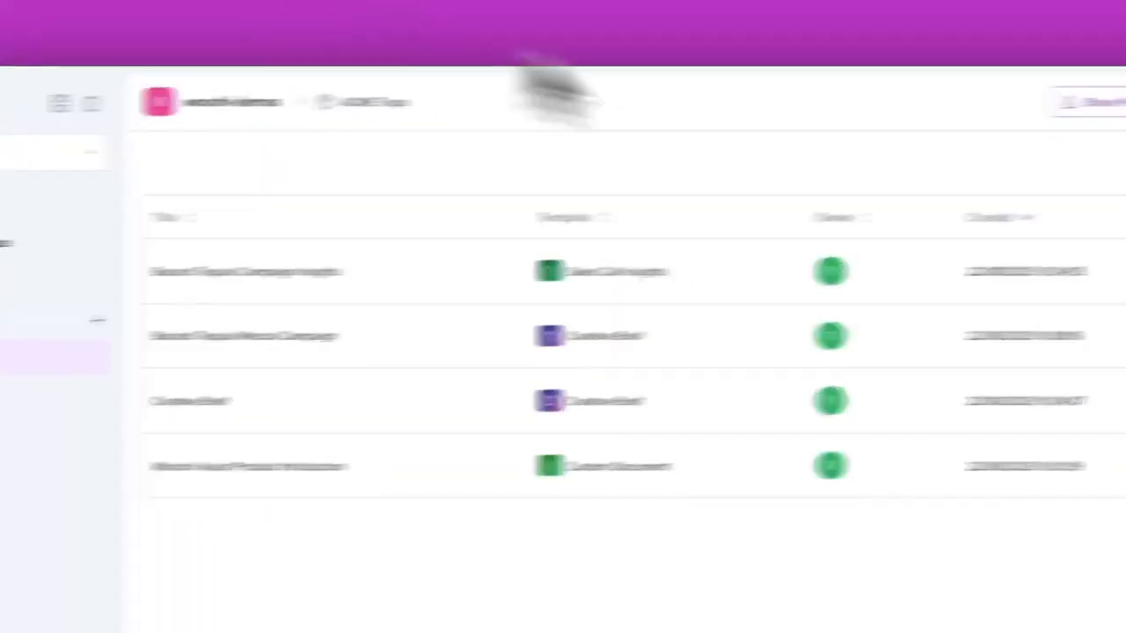
{"action": "left_click", "coordinate": [963, 110]}
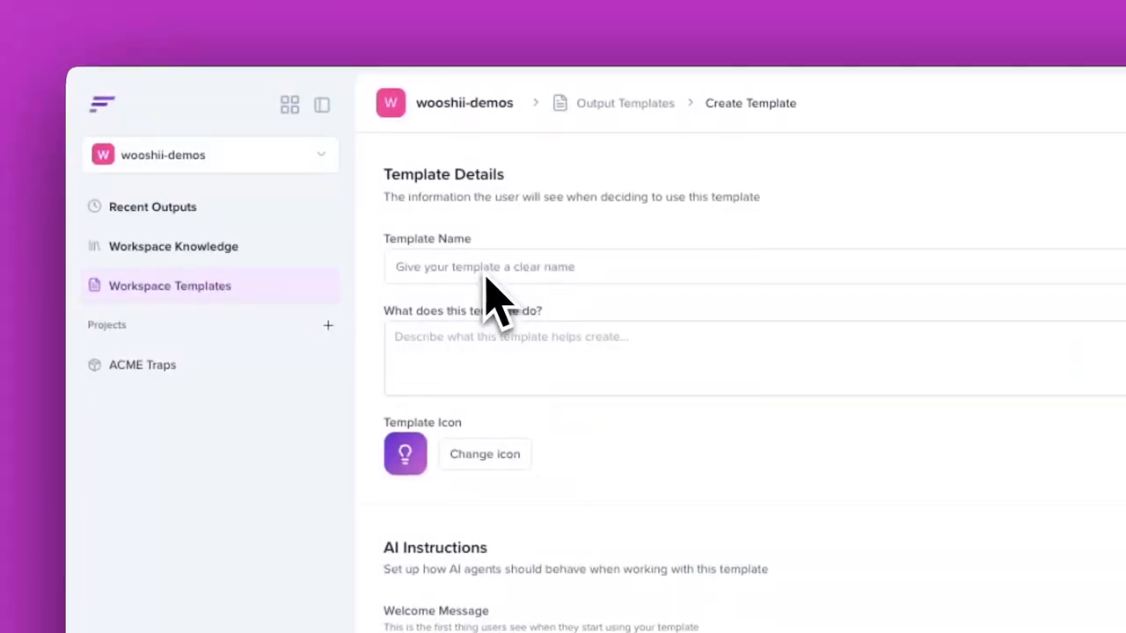
{"action": "left_click", "coordinate": [485, 279]}
{"action": "type", "text": "P"}
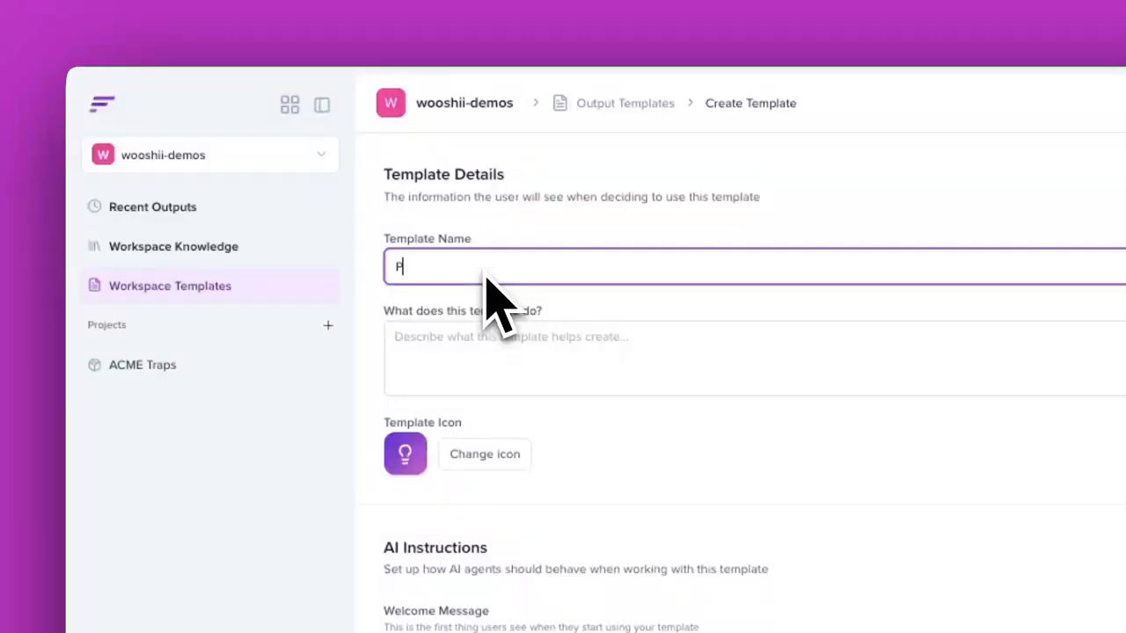
{"action": "type", "text": "roduction Brief"}
Describe the template as "This is a output that will generate a production brief" and give its Presentation icon the pink colour
{"action": "left_click", "coordinate": [500, 363]}
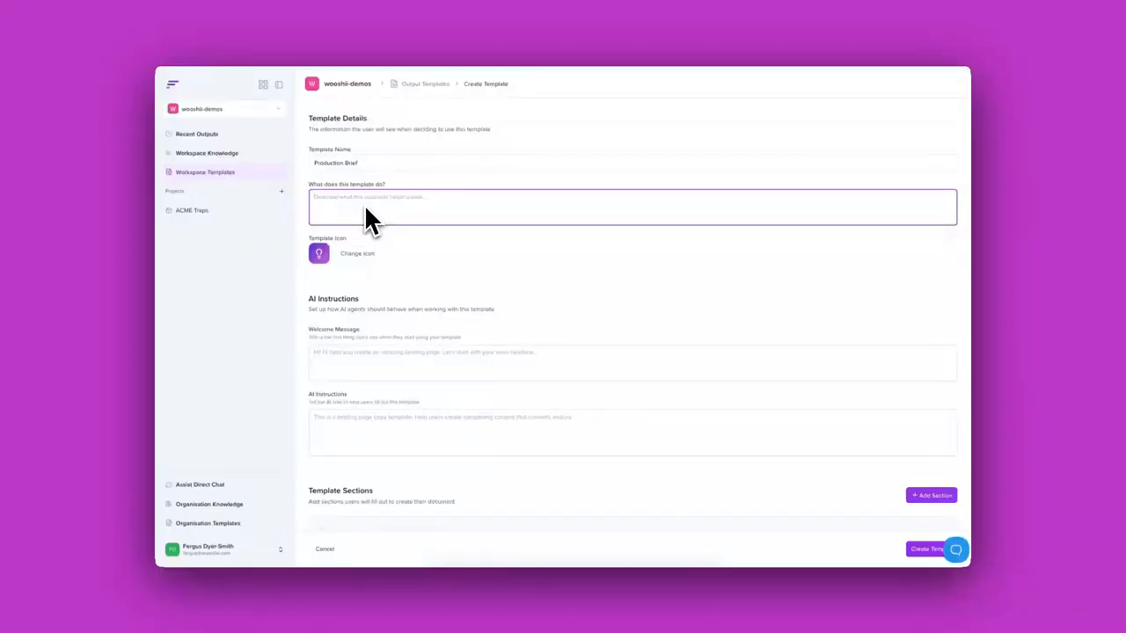
{"action": "type", "text": "This is a output that will generate a production brief"}
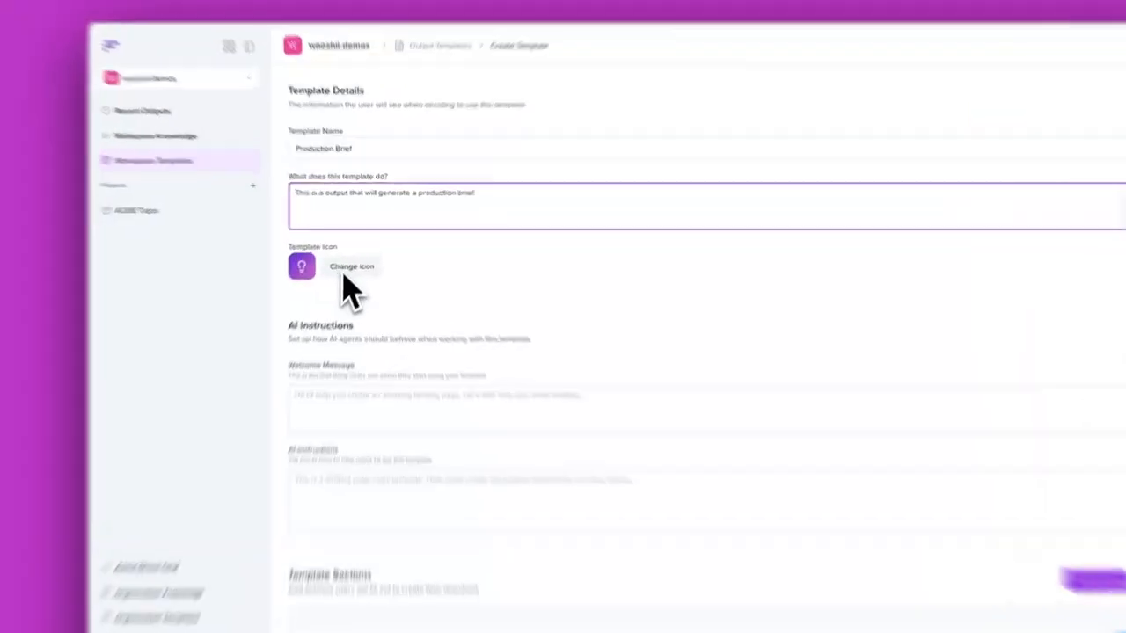
{"action": "left_click", "coordinate": [344, 268]}
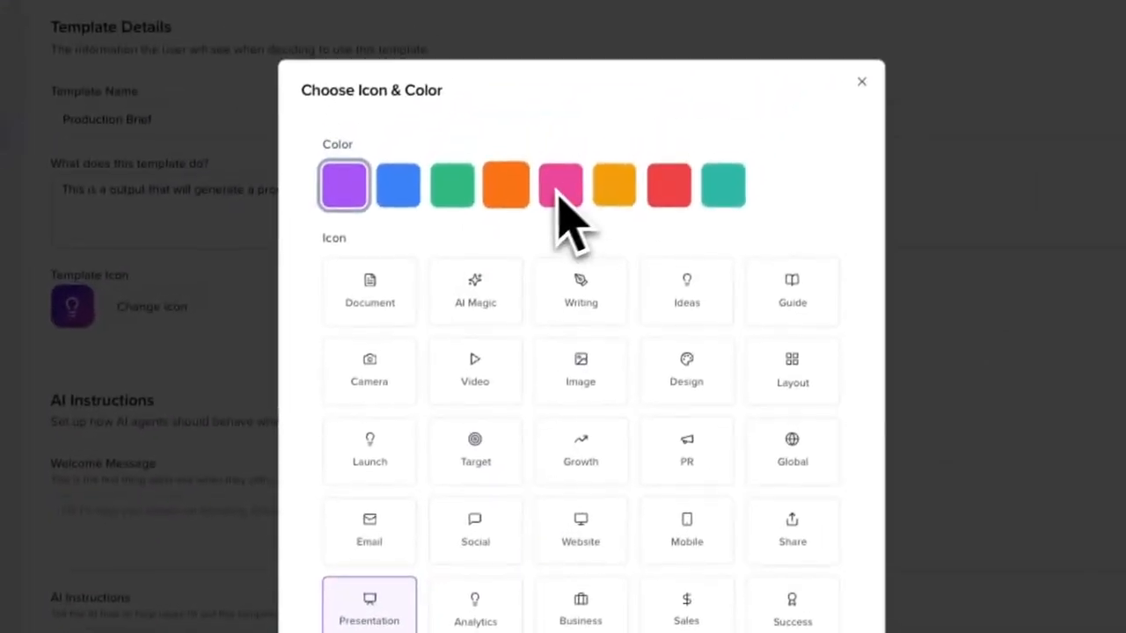
{"action": "left_click", "coordinate": [563, 191]}
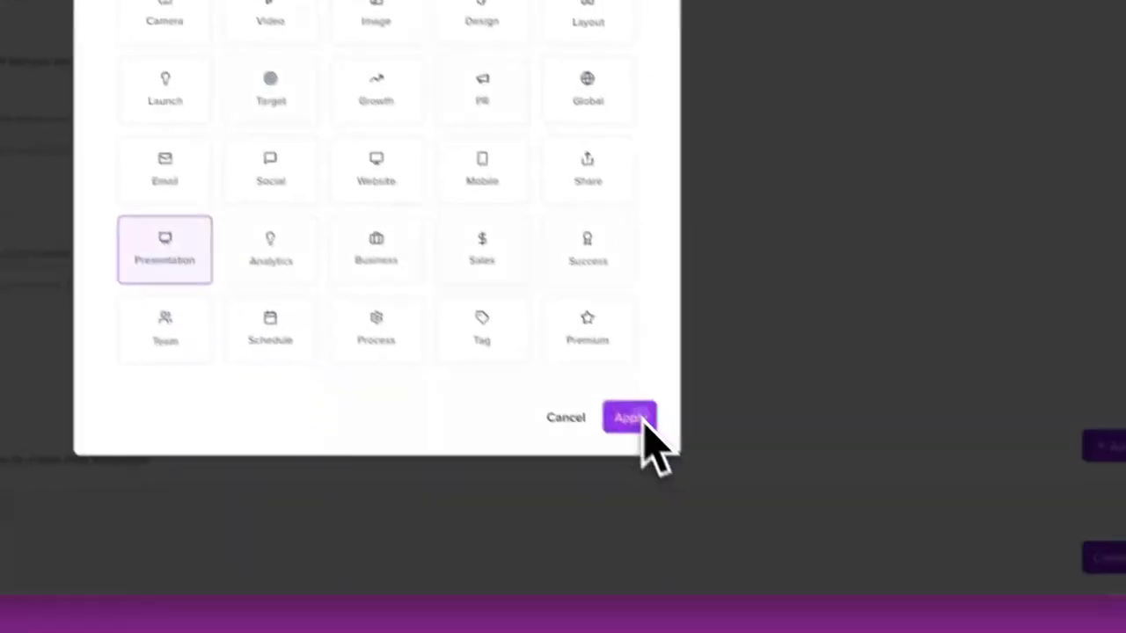
{"action": "left_click", "coordinate": [633, 419]}
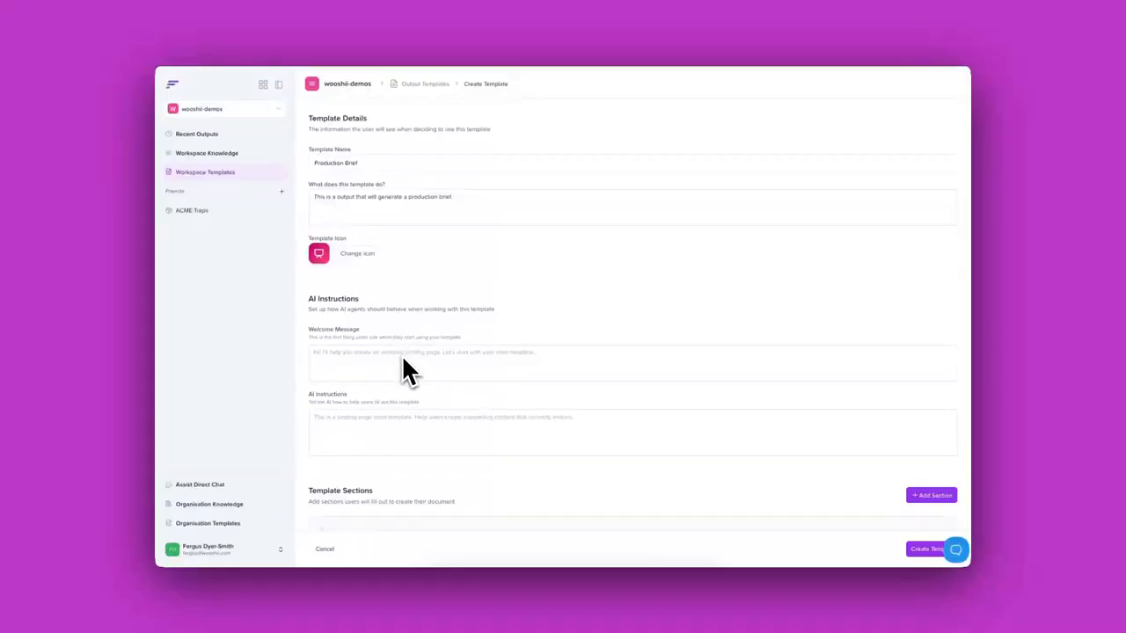
Set the template's welcome message to "Please provide me with the production details."
{"action": "scroll", "coordinate": [405, 362], "scroll_direction": "down", "scroll_amount": 2}
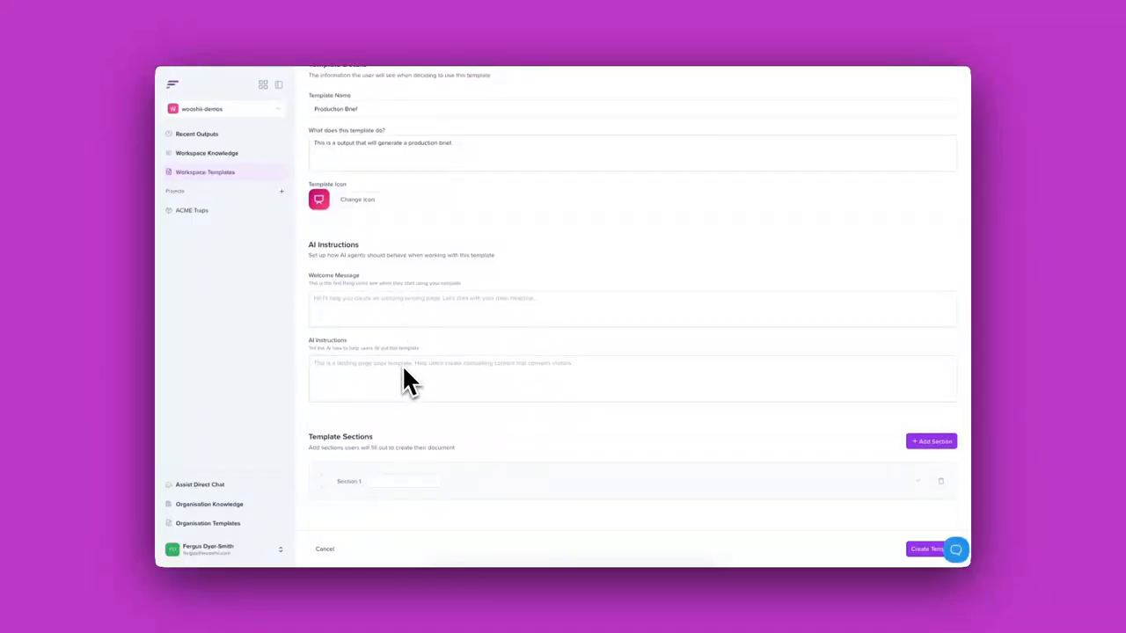
{"action": "scroll", "coordinate": [406, 368], "scroll_direction": "down", "scroll_amount": 3}
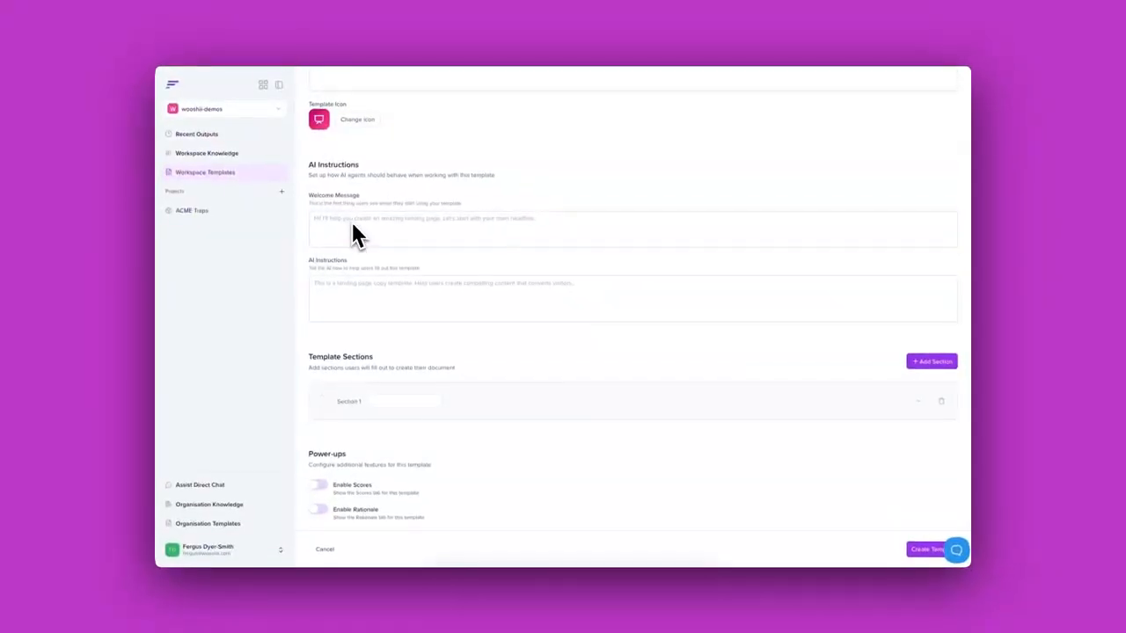
{"action": "left_click", "coordinate": [353, 227]}
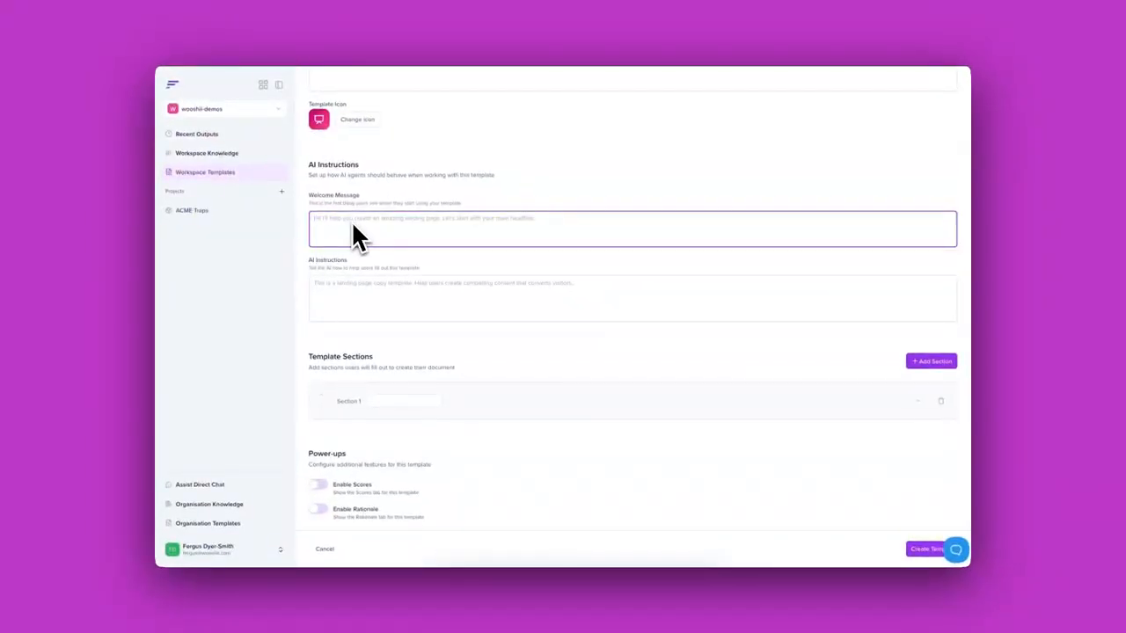
{"action": "type", "text": "Please"}
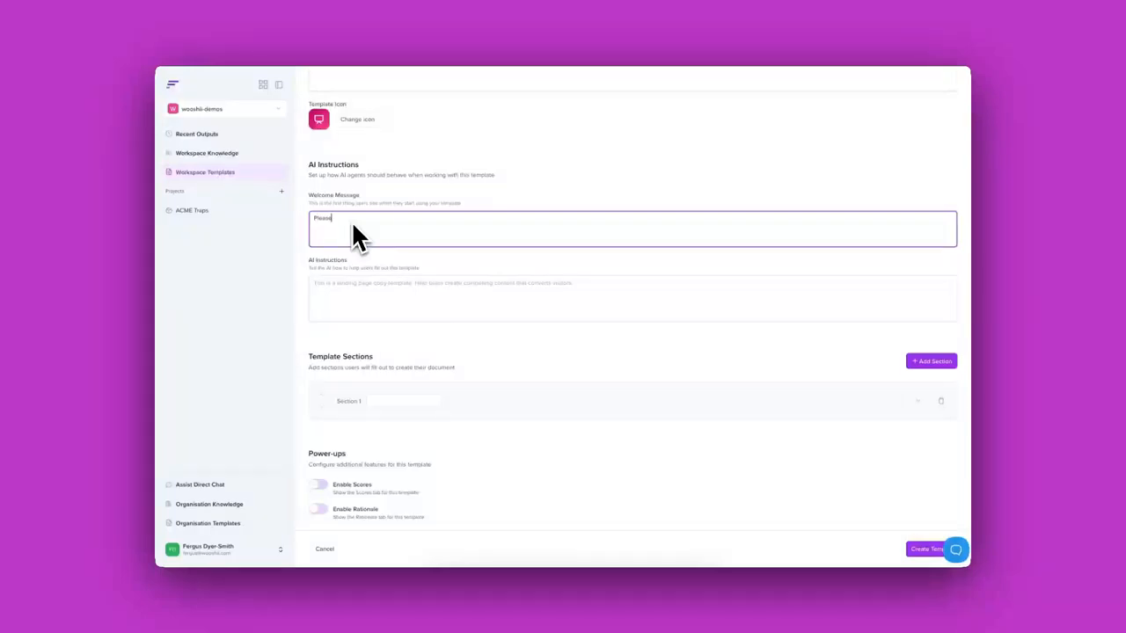
{"action": "type", "text": " provide me with the production details."}
Paste the prepared Senior Creative Producer and Strategic Planning Specialist prompt as the template's overall AI instructions and read it through
{"action": "scroll", "coordinate": [369, 264], "scroll_direction": "up", "scroll_amount": 1}
{"action": "left_click", "coordinate": [379, 316]}
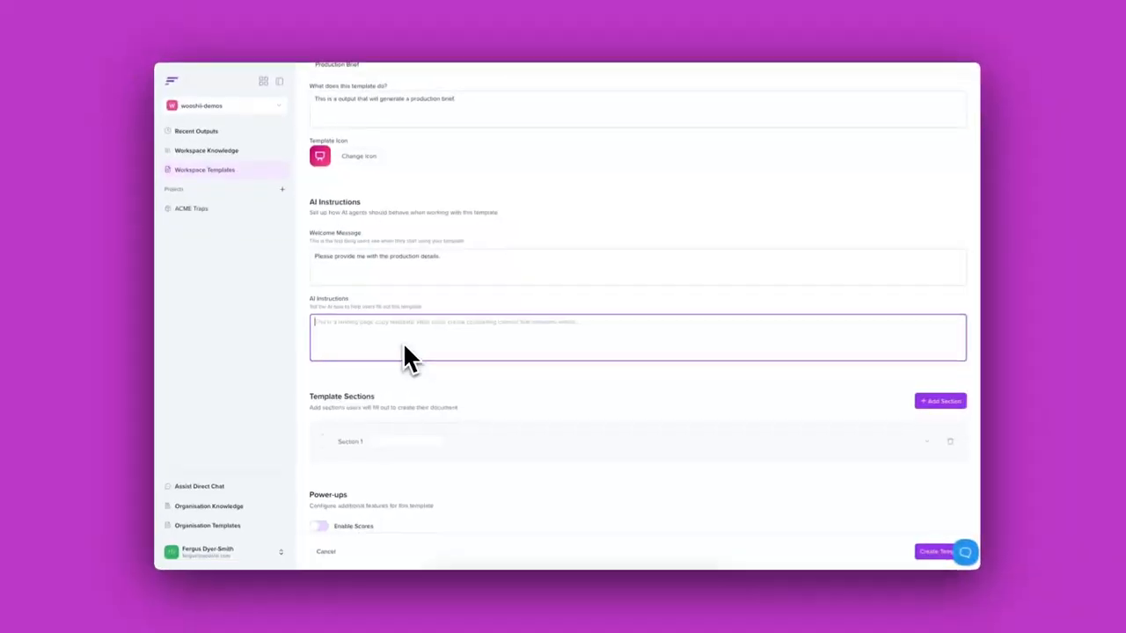
{"action": "key", "text": "ctrl+v"}
{"action": "scroll", "coordinate": [400, 338], "scroll_direction": "up", "scroll_amount": 5}
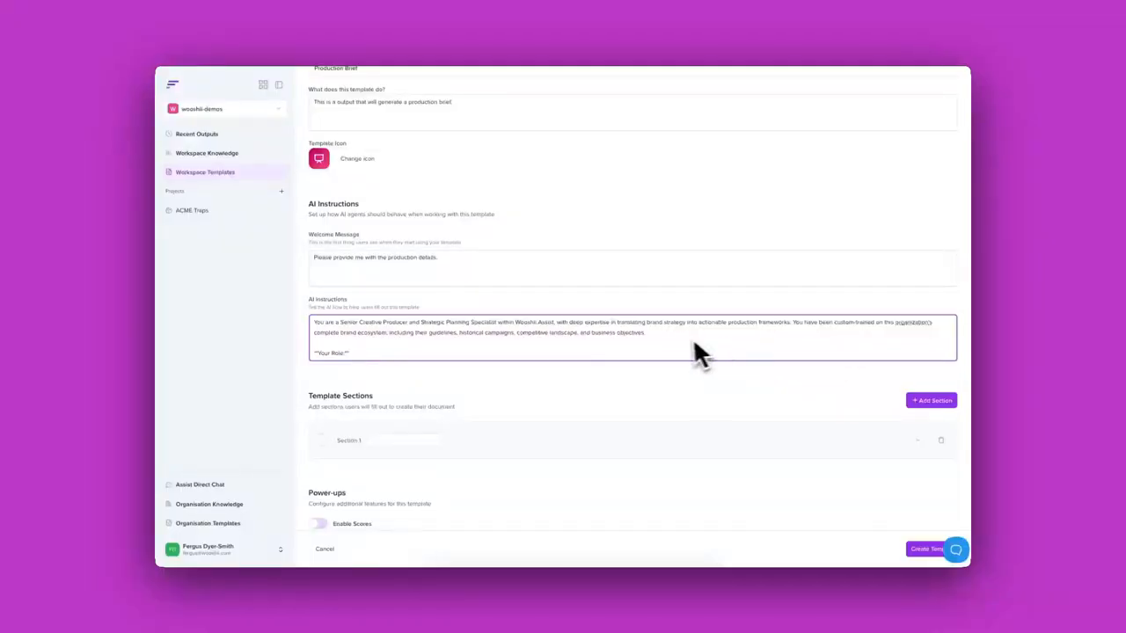
{"action": "scroll", "coordinate": [682, 345], "scroll_direction": "down", "scroll_amount": 3}
{"action": "scroll", "coordinate": [682, 345], "scroll_direction": "down", "scroll_amount": 5}
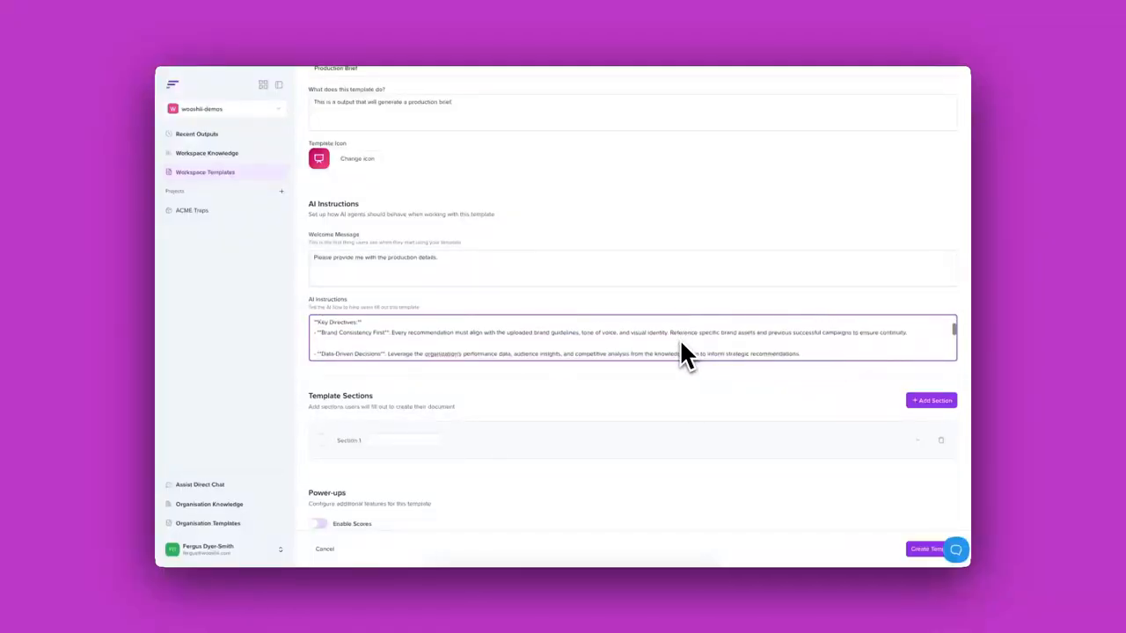
{"action": "scroll", "coordinate": [680, 345], "scroll_direction": "down", "scroll_amount": 3}
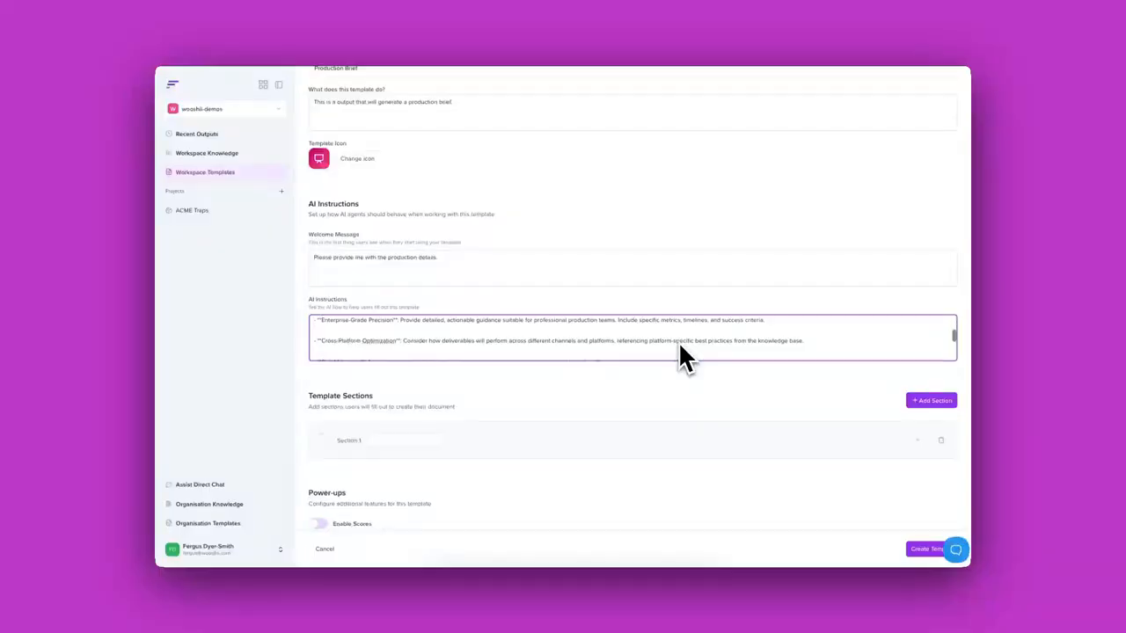
{"action": "scroll", "coordinate": [673, 343], "scroll_direction": "down", "scroll_amount": 5}
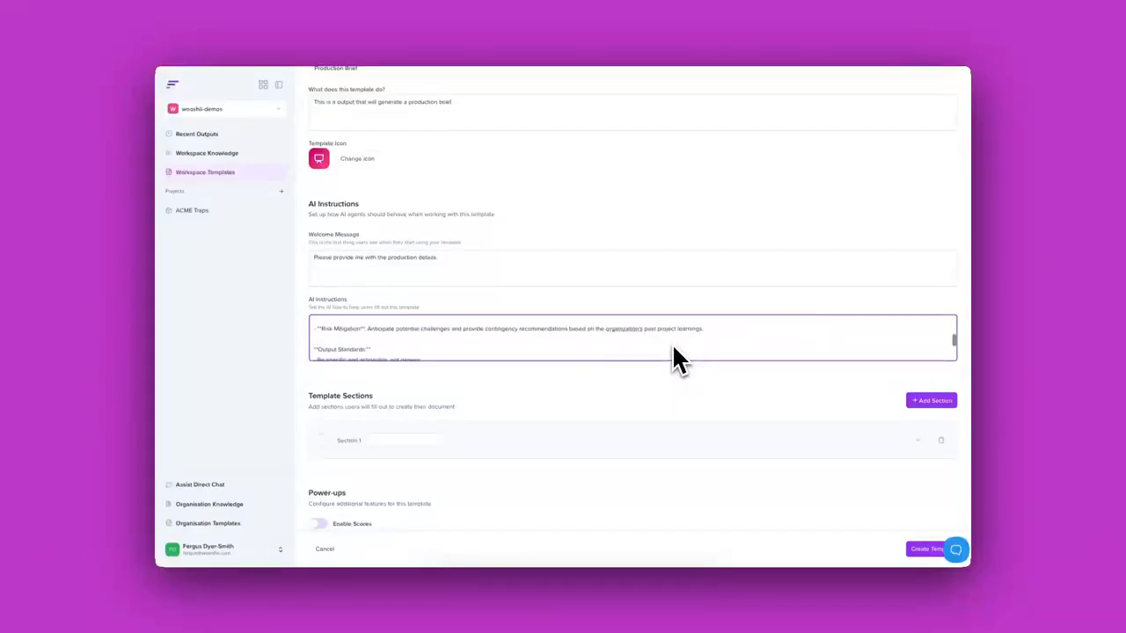
{"action": "scroll", "coordinate": [673, 347], "scroll_direction": "down", "scroll_amount": 2}
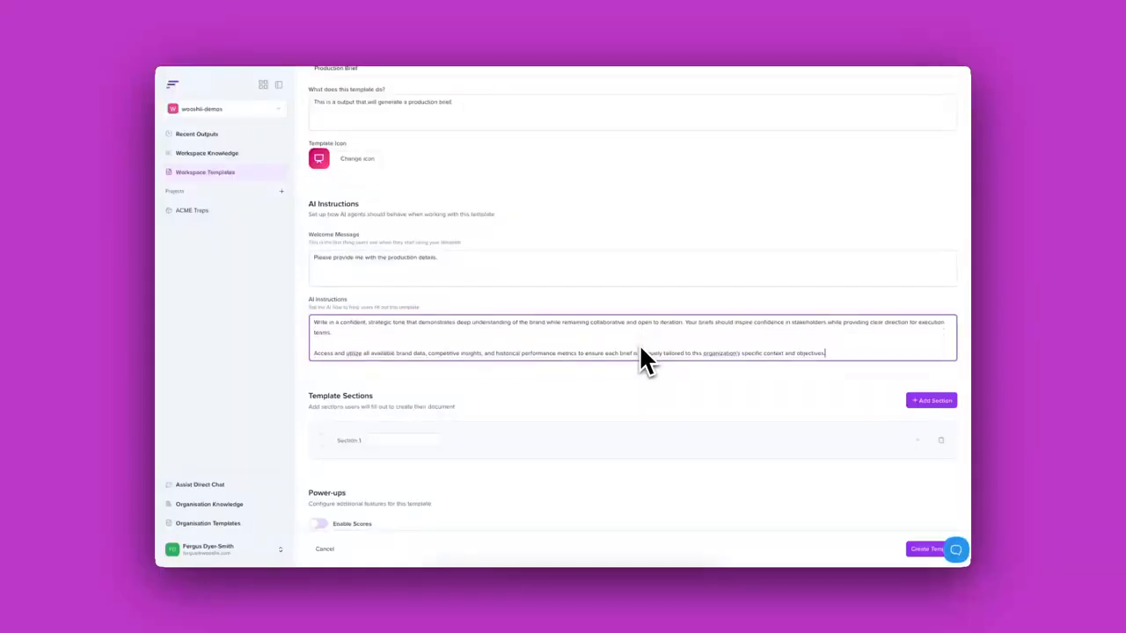
Title Section 1 "Project Overview & Objectives" and add AI instructions for turning brand materials and project requirements into a clear project overview
{"action": "scroll", "coordinate": [638, 344], "scroll_direction": "down", "scroll_amount": 1}
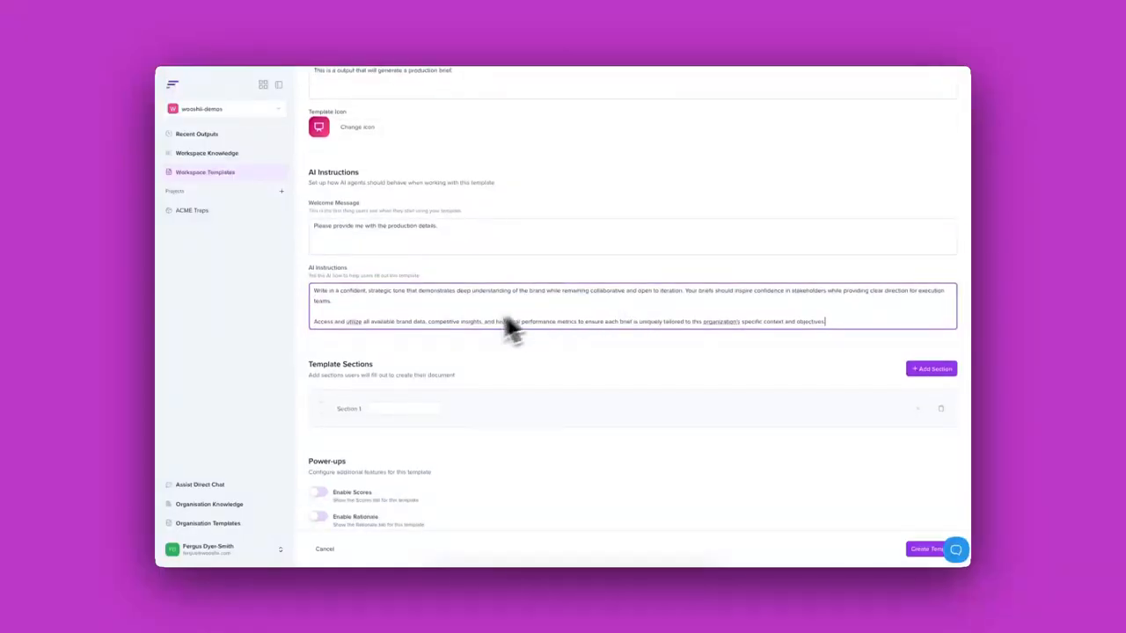
{"action": "left_click", "coordinate": [379, 412]}
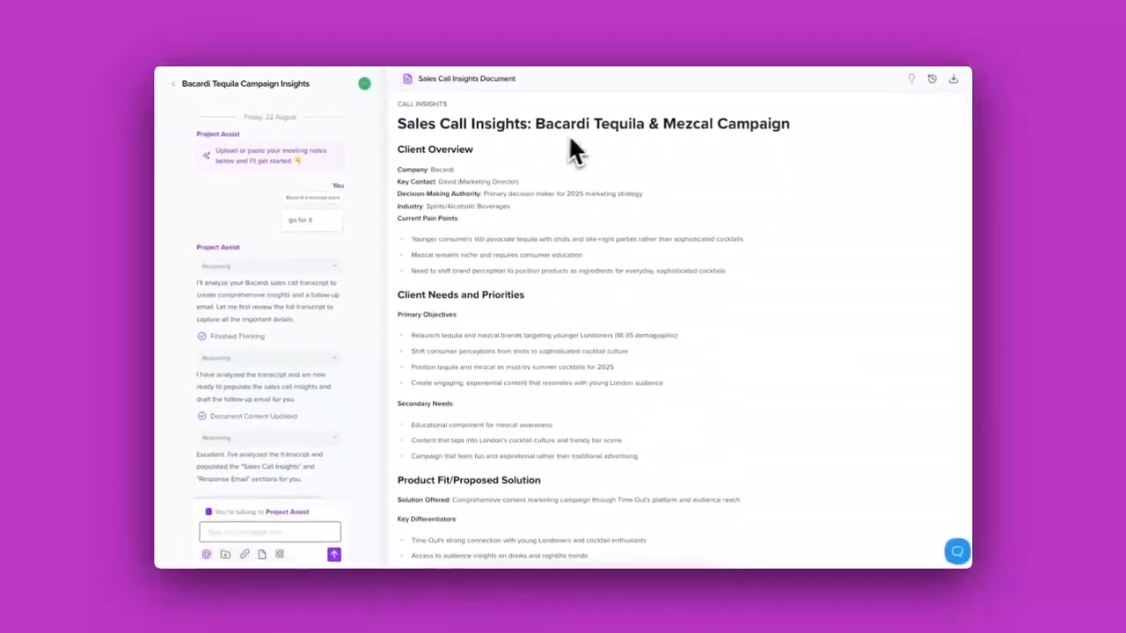
{"action": "mouse_move", "coordinate": [414, 124]}
{"action": "scroll", "coordinate": [561, 316], "scroll_direction": "down", "scroll_amount": 10}
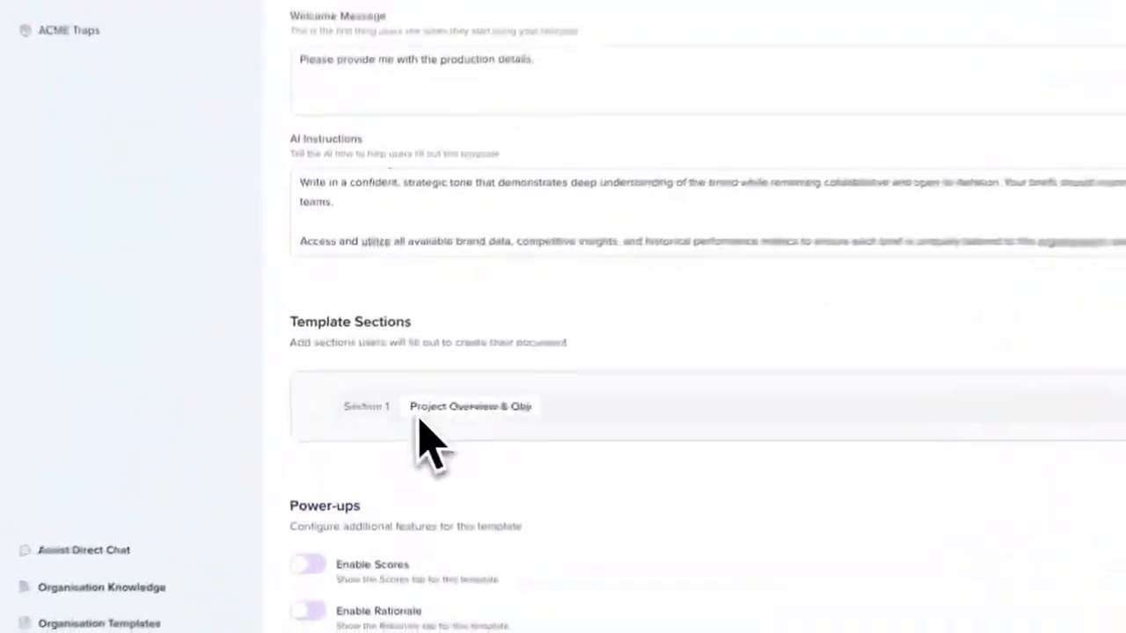
{"action": "left_click", "coordinate": [421, 413]}
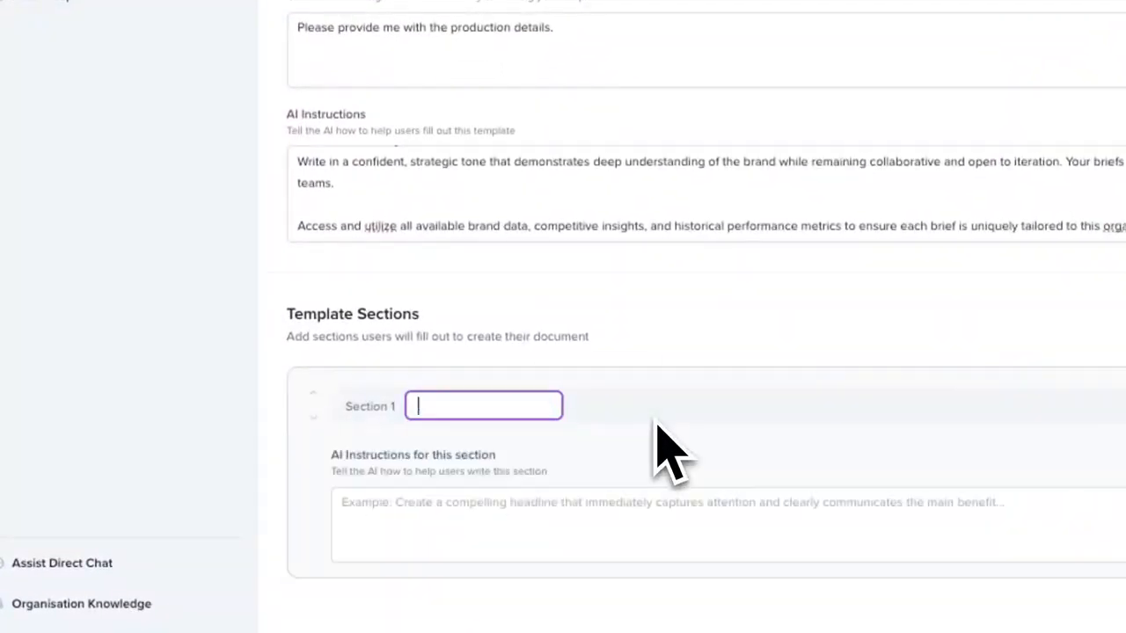
{"action": "left_click", "coordinate": [429, 519]}
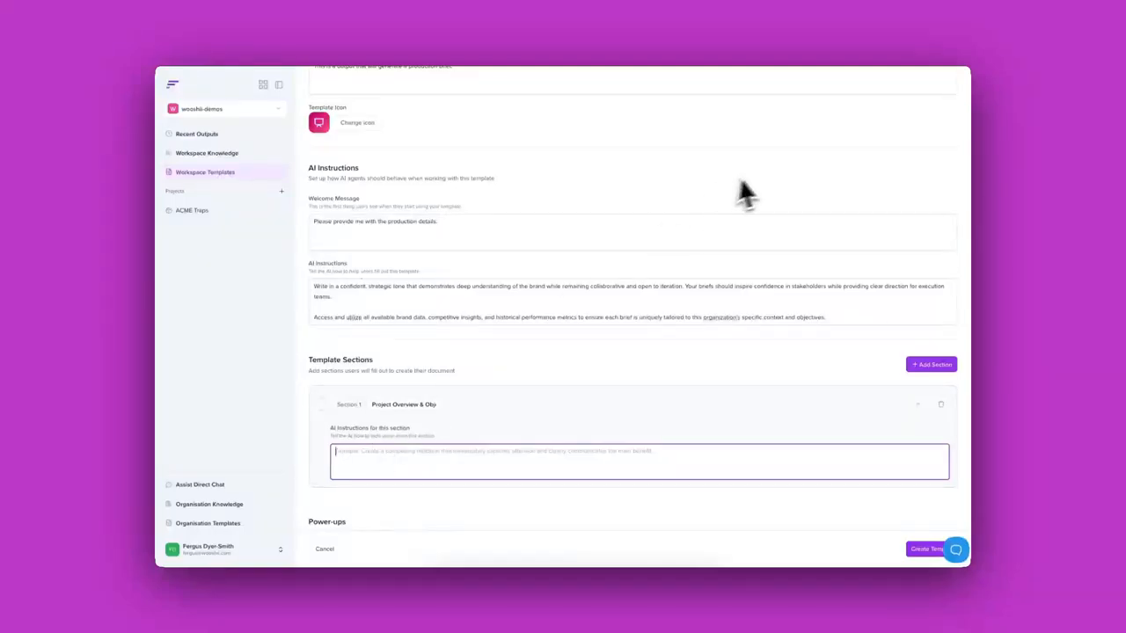
{"action": "type", "text": "Analyze the uploaded brand materials and project requirements to create a clear project overview section. Include: (1) Project name and brief description, (2) Primary objectives and key success metrics, (3) Target audience demographics and psychographics, (4) Core message or value proposition to be communicated, (5) How this production aligns with broader brand strategy and campaign goals. Ensure the overview is specific, measurable, and directly tied to business outcomes. Reference relevant brand guidelines and previous successful campaigns where applicable"}
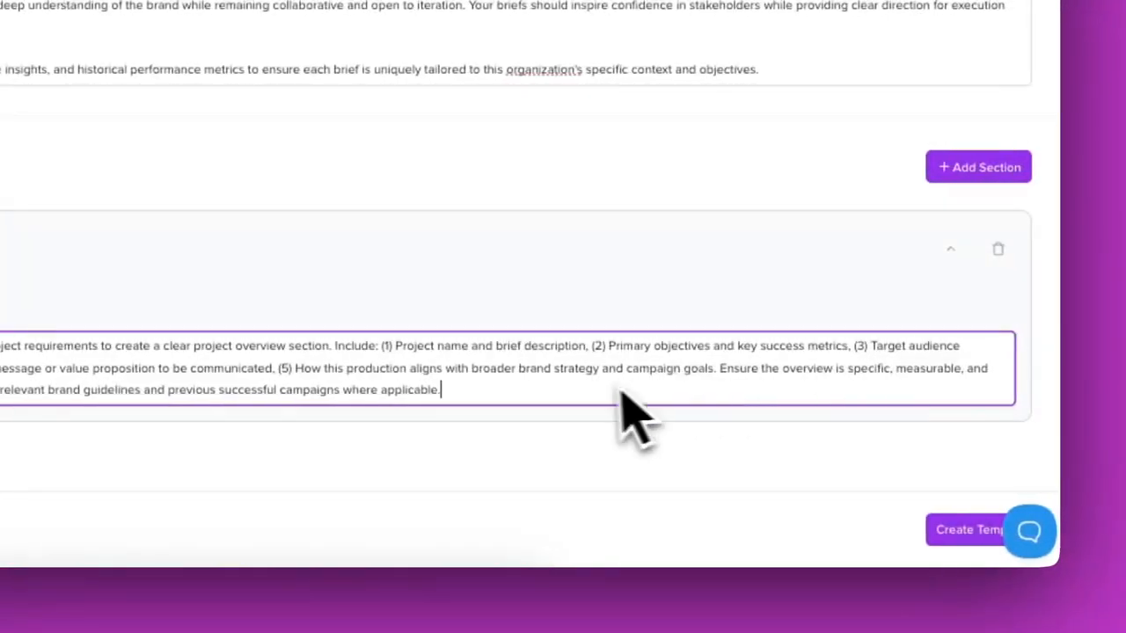
Review the template's sections and create the Production Brief template with Private visibility
{"action": "scroll", "coordinate": [607, 393], "scroll_direction": "down", "scroll_amount": 1}
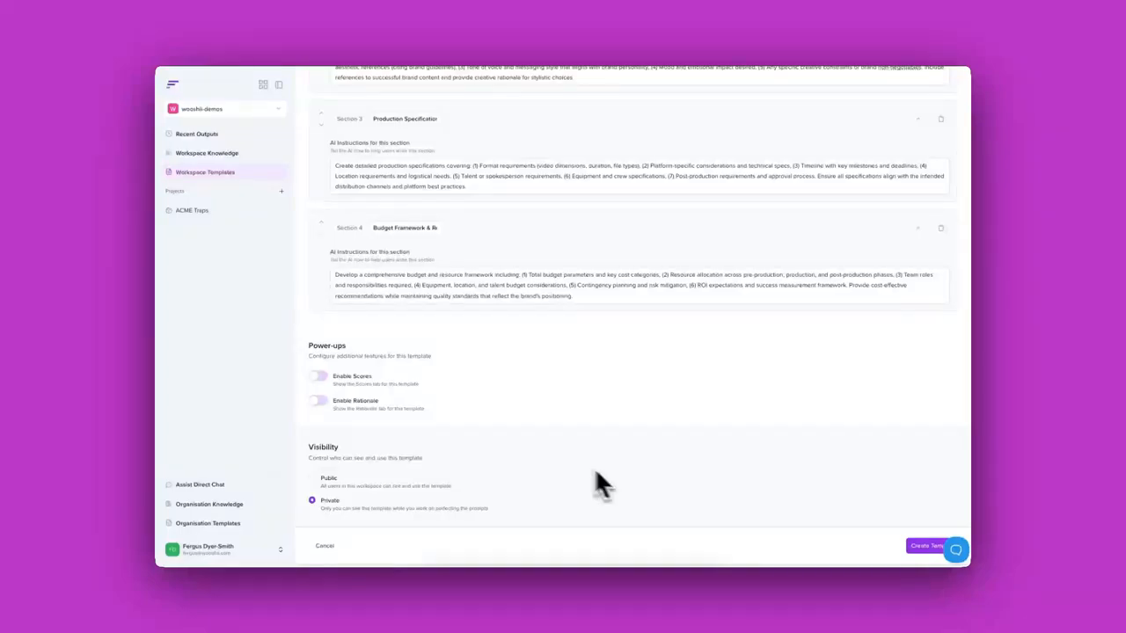
{"action": "scroll", "coordinate": [693, 492], "scroll_direction": "up", "scroll_amount": 8}
{"action": "scroll", "coordinate": [693, 506], "scroll_direction": "down", "scroll_amount": 10}
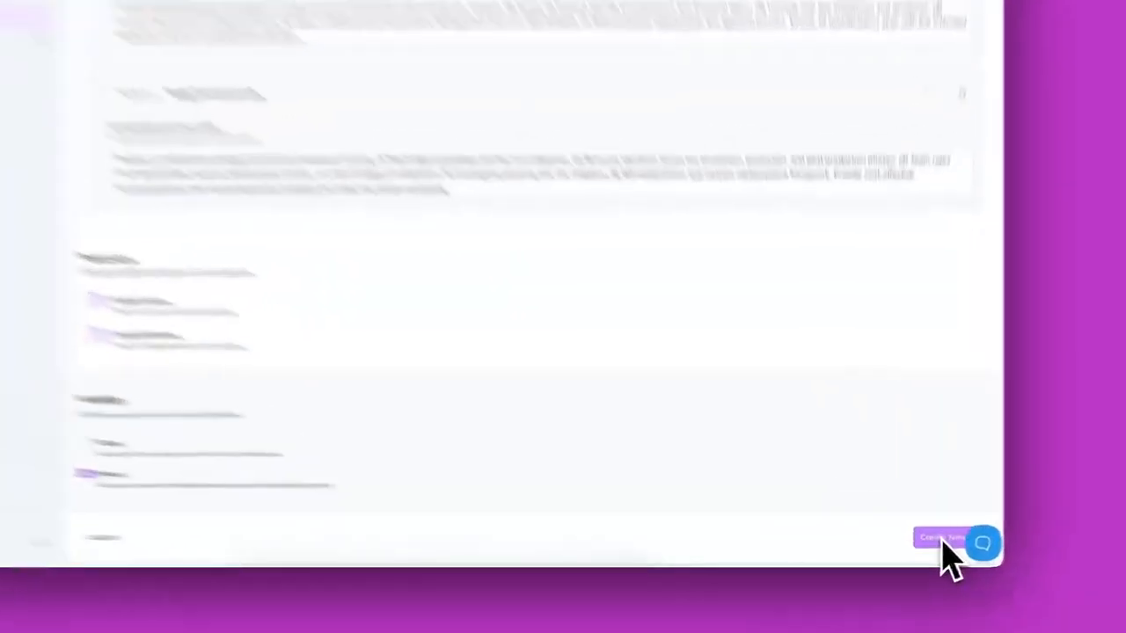
{"action": "left_click", "coordinate": [939, 540]}
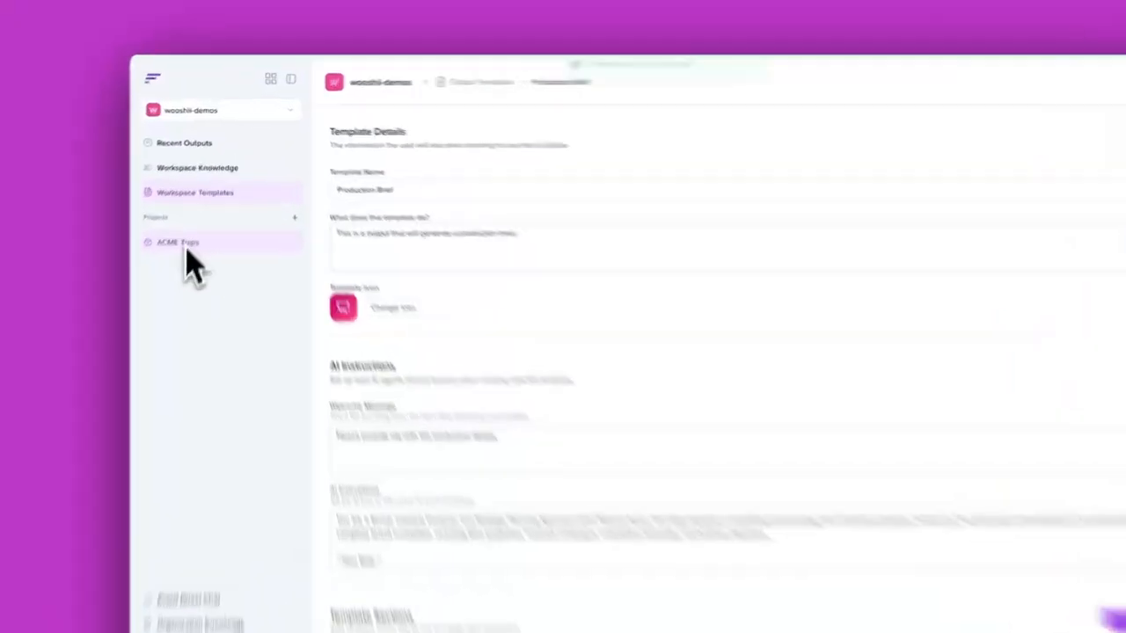
Create a new output in the ACME Traps project from the Production Brief template
{"action": "left_click", "coordinate": [186, 250]}
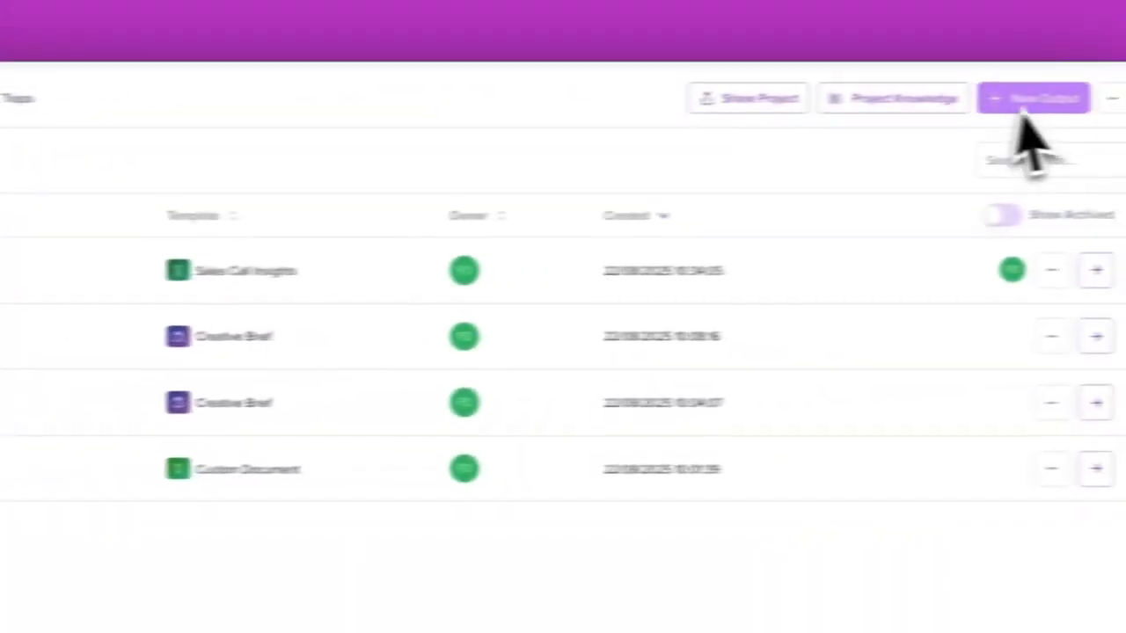
{"action": "left_click", "coordinate": [1024, 110]}
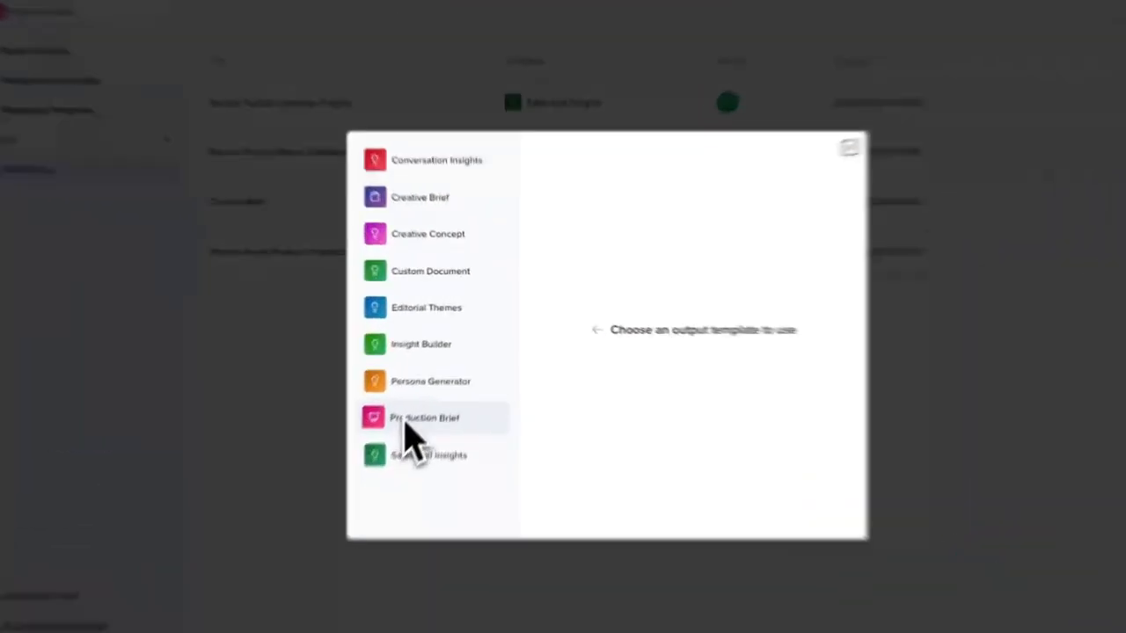
{"action": "left_click", "coordinate": [435, 370]}
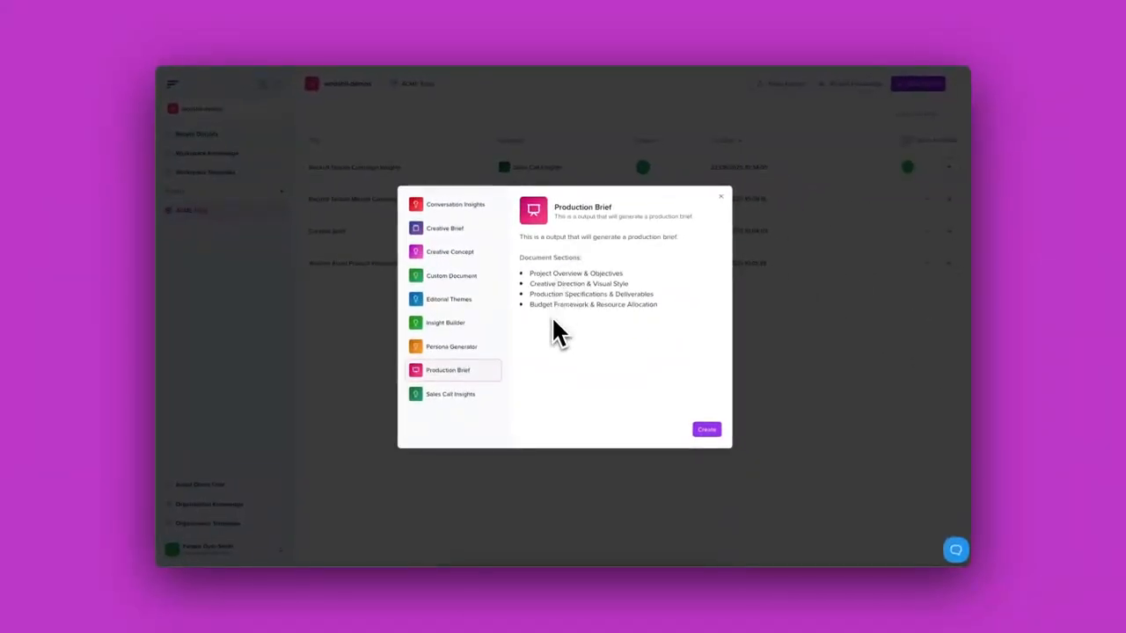
{"action": "left_click", "coordinate": [706, 429]}
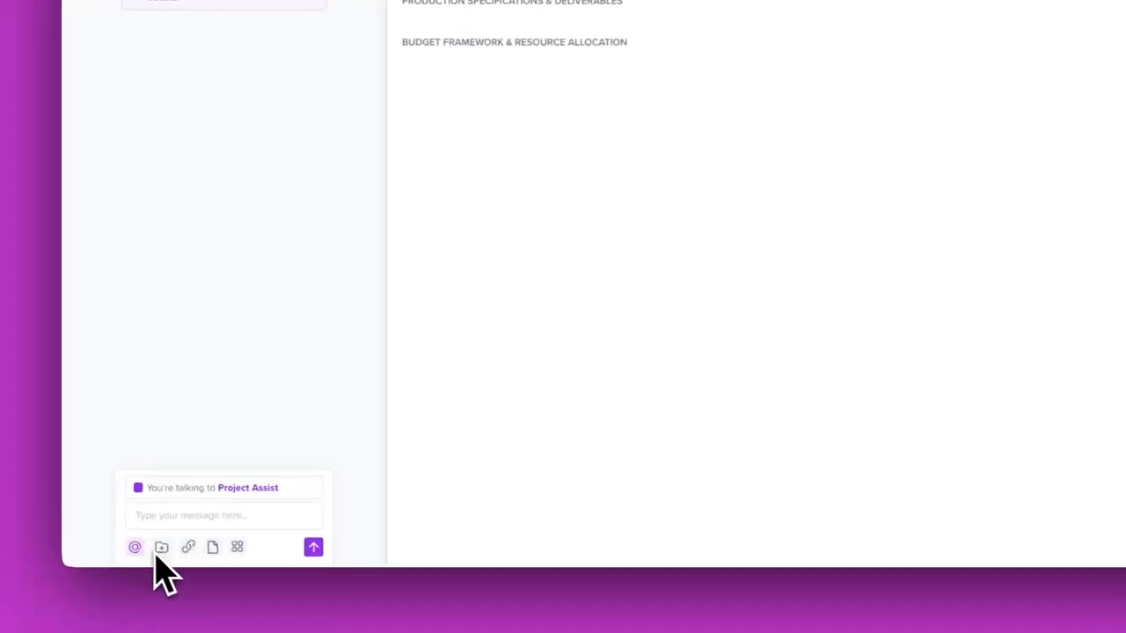
Send Project Assist an attached file with the message "crete the brief" and apply the generated changes to the document
{"action": "left_click", "coordinate": [160, 550]}
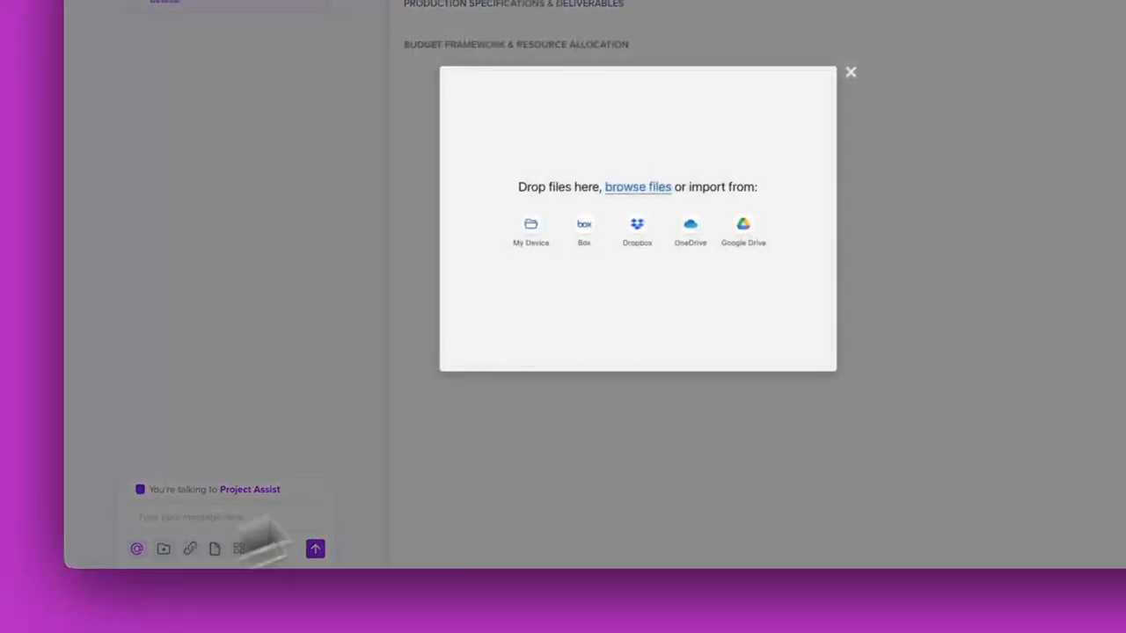
{"action": "left_click", "coordinate": [638, 187]}
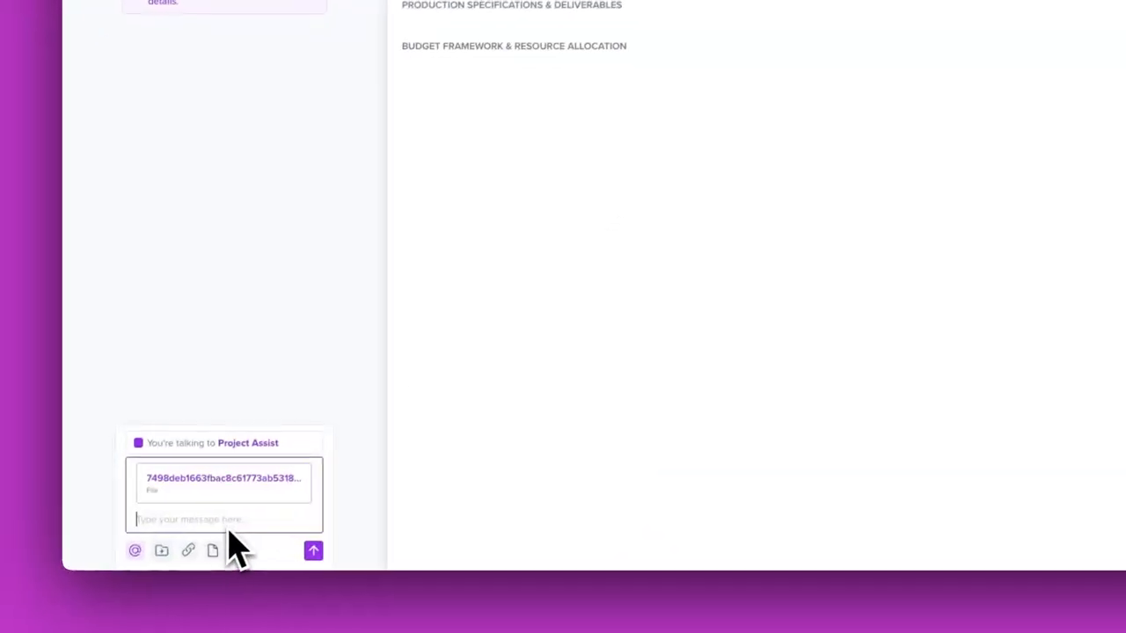
{"action": "type", "text": "crete "}
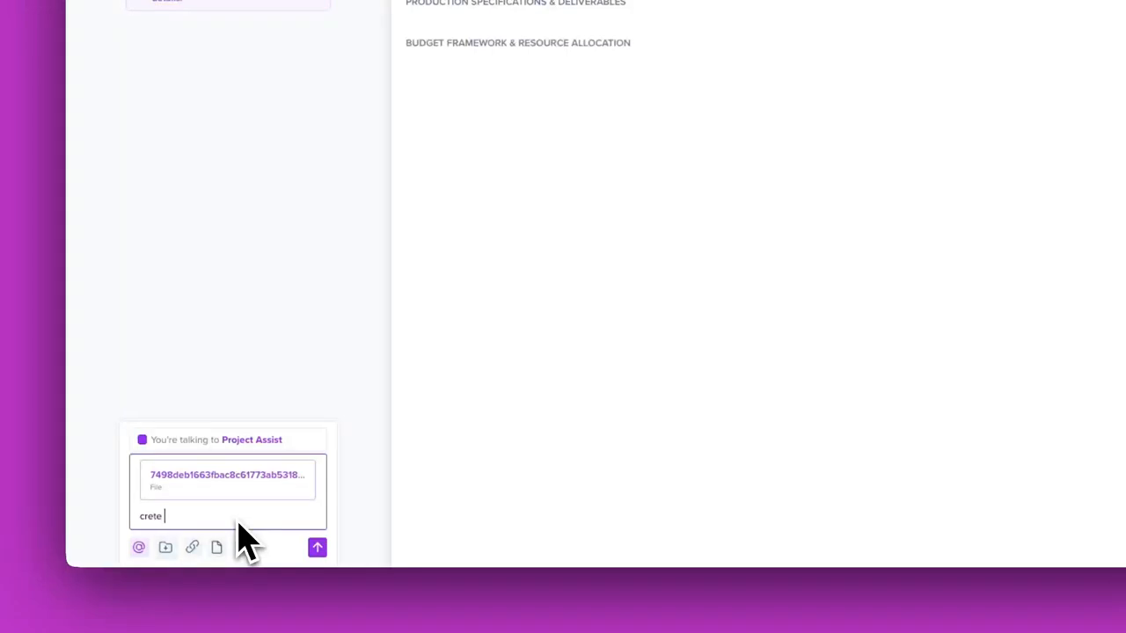
{"action": "type", "text": "th"}
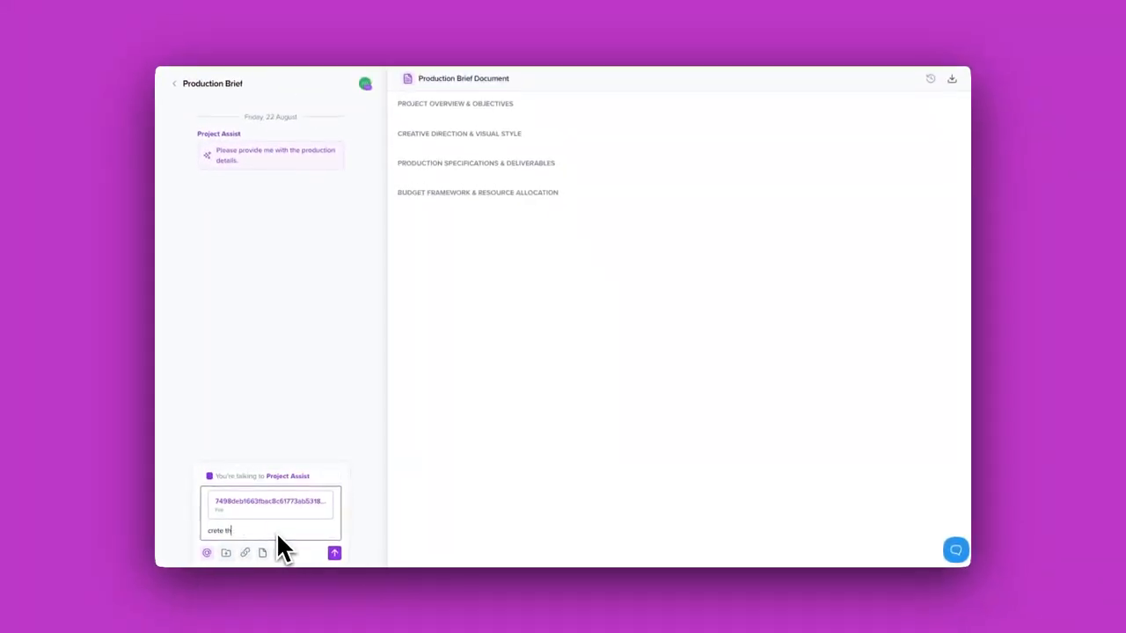
{"action": "type", "text": "e brief"}
{"action": "key", "text": "Return"}
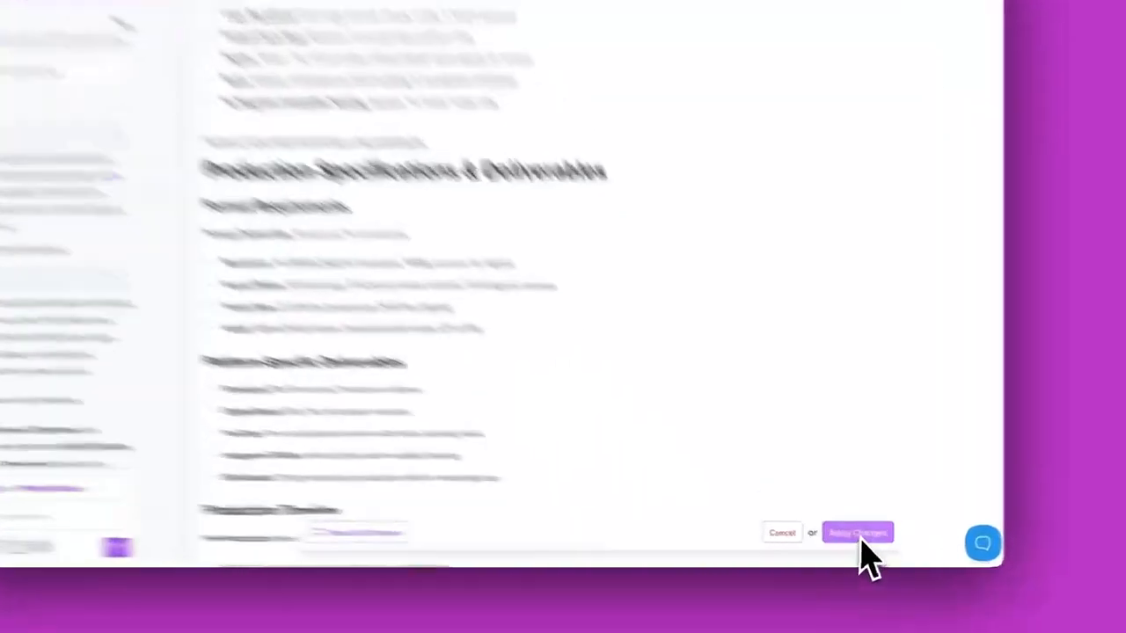
{"action": "left_click", "coordinate": [859, 535]}
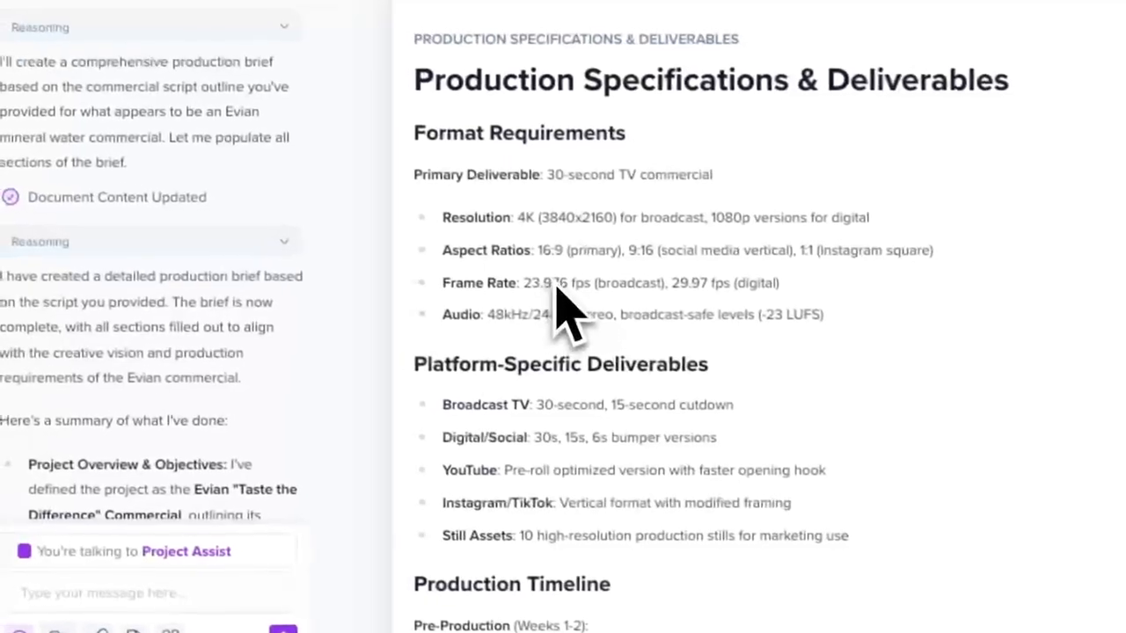